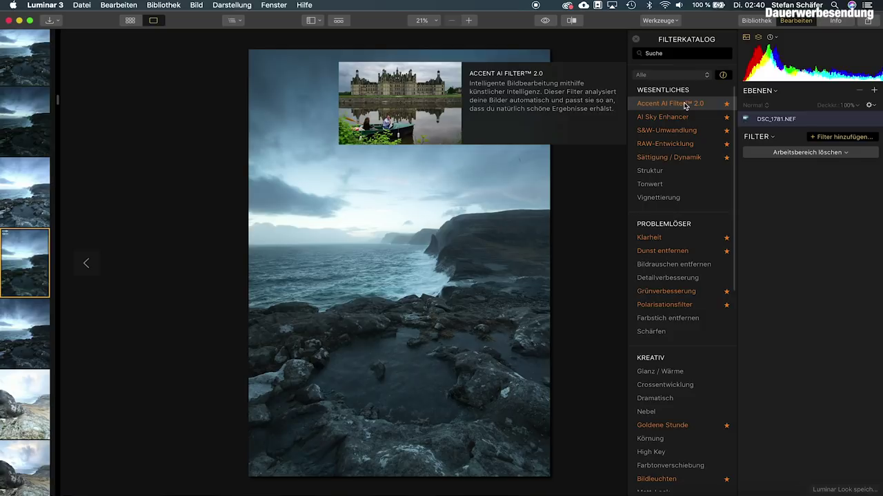
Step: Add the Accent AI Filter 2.0 to the seascape with Verstärken at 100 and compare it with the original
left_click(685, 106)
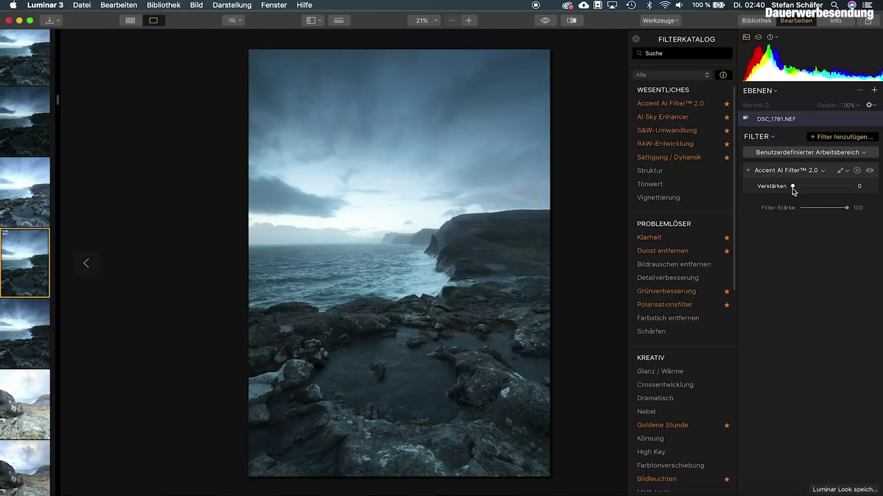
left_click_drag(793, 189, 862, 195)
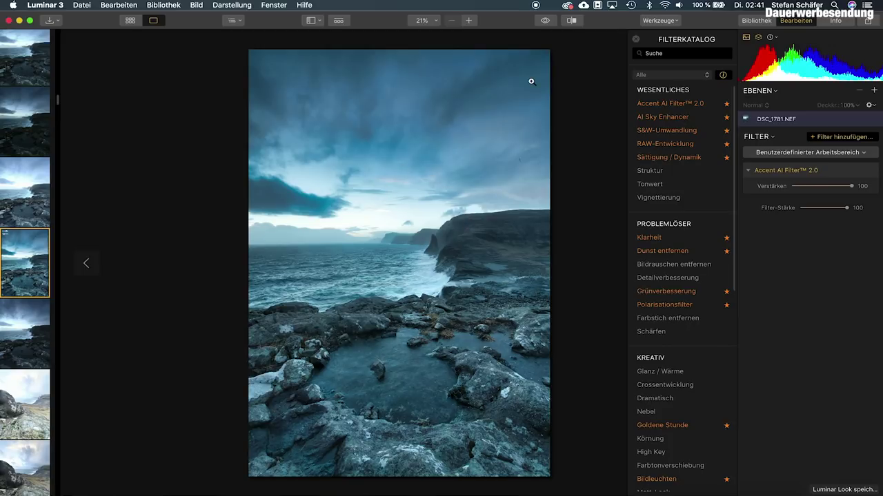
left_click(544, 21)
left_click(544, 22)
left_click(544, 22)
Step: Add RAW-Entwicklung with Temperatur 6224, Färbung 8, Kontrast 11, Lichter -50, Schatten 29, Weißtöne 8 and Schwarztöne -16, and reduce Accent AI Verstärken to 60
left_click(662, 144)
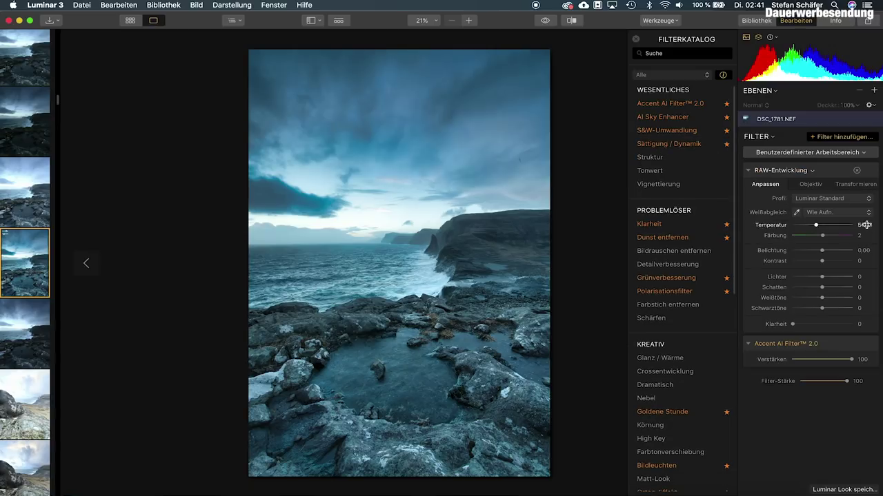
left_click_drag(824, 290, 806, 279)
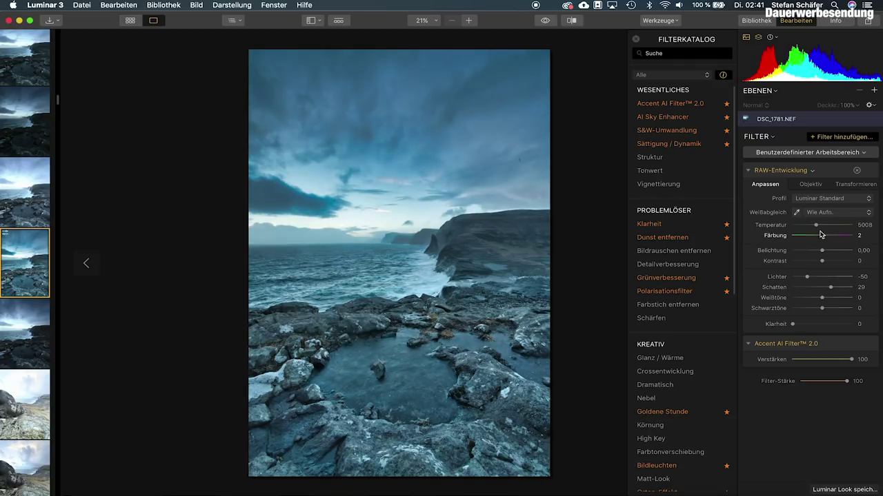
left_click_drag(817, 226, 828, 263)
left_click_drag(822, 309, 827, 298)
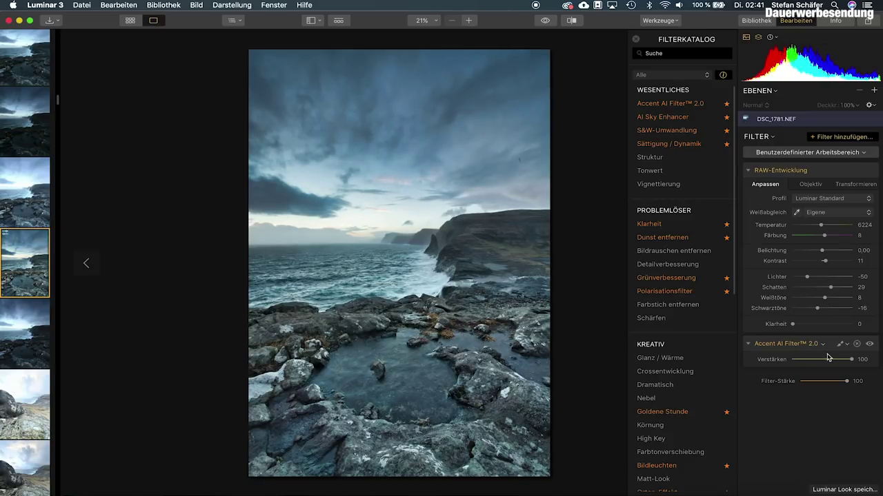
left_click_drag(852, 359, 827, 361)
Step: Add the AI Sky Enhancer filter and set its Stärke to 19
mouse_move(695, 319)
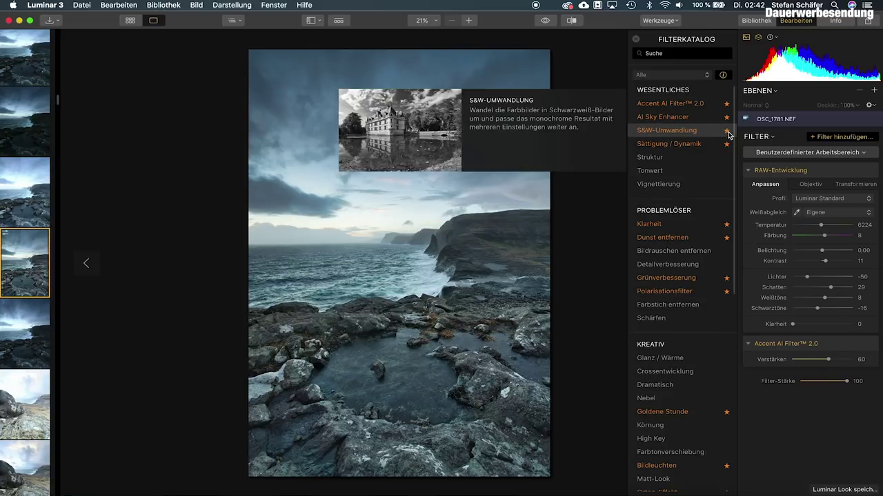
left_click(673, 118)
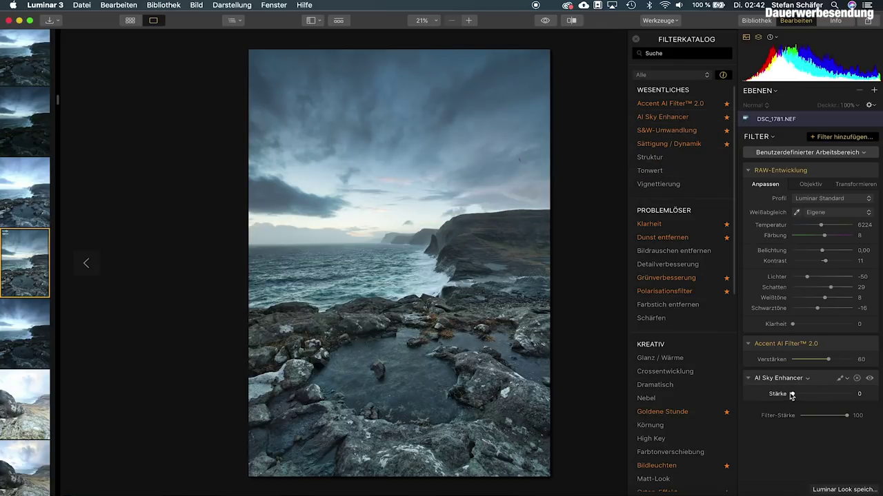
left_click_drag(793, 396, 815, 398)
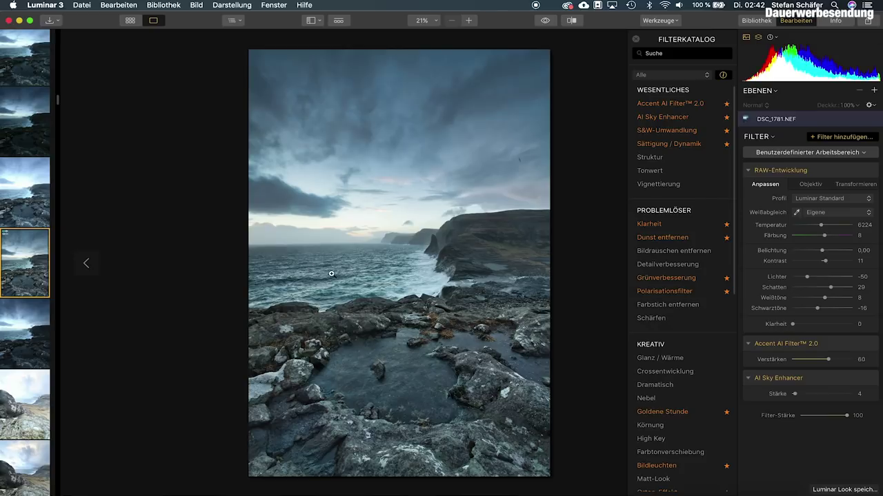
mouse_move(636, 378)
mouse_move(794, 394)
left_mouse_down()
mouse_move(823, 393)
mouse_move(759, 394)
mouse_move(821, 395)
mouse_move(806, 396)
left_mouse_up()
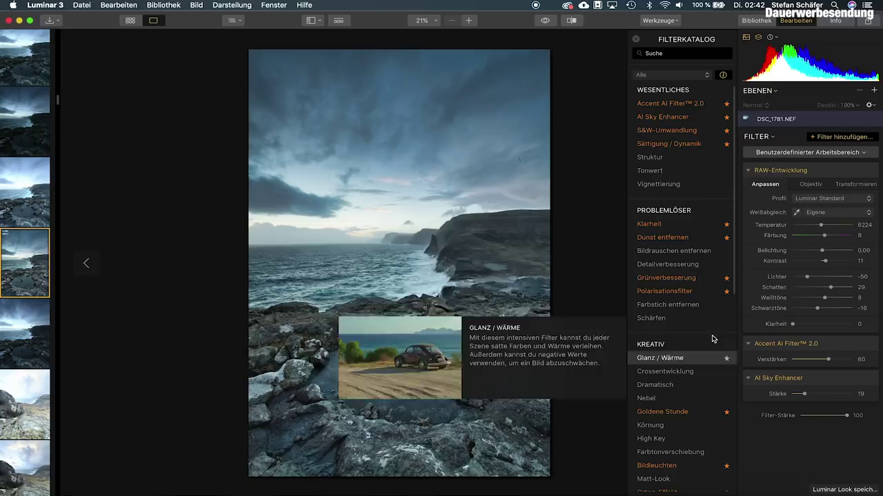
Step: Add the Dunst entfernen filter and set its Stärke to 15
mouse_move(735, 264)
scroll(694, 283, "down", 3)
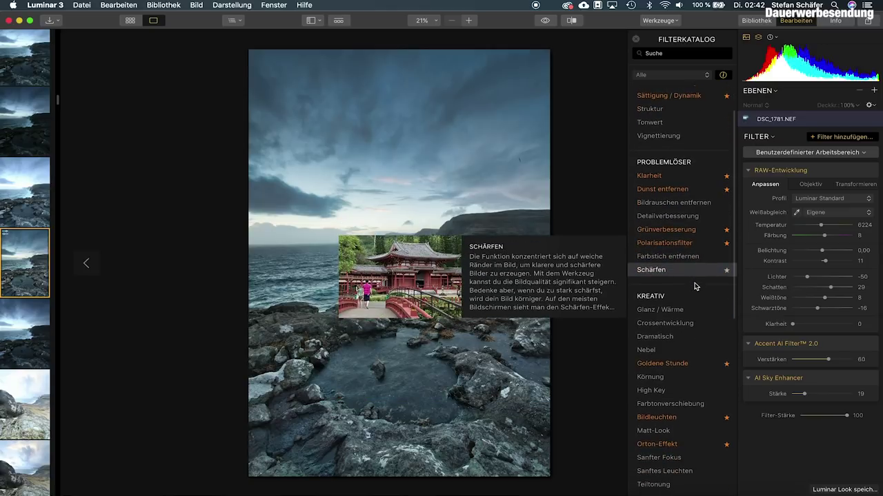
left_click(682, 191)
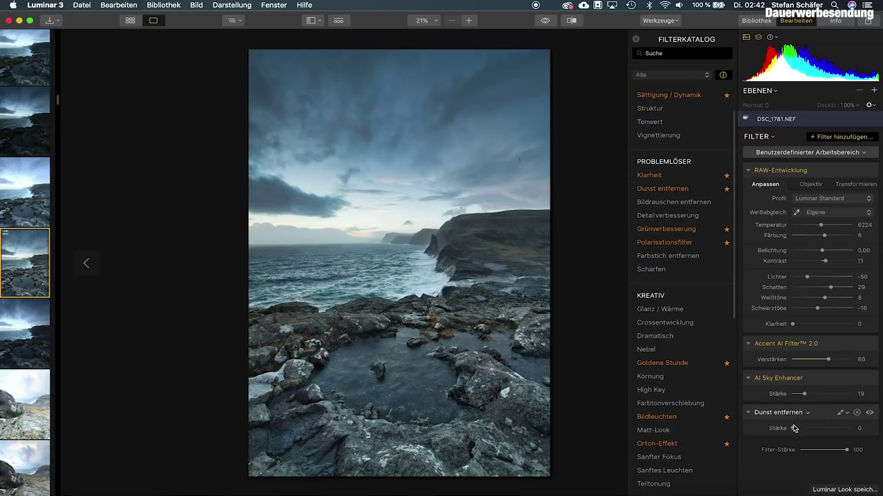
left_click_drag(793, 429, 802, 429)
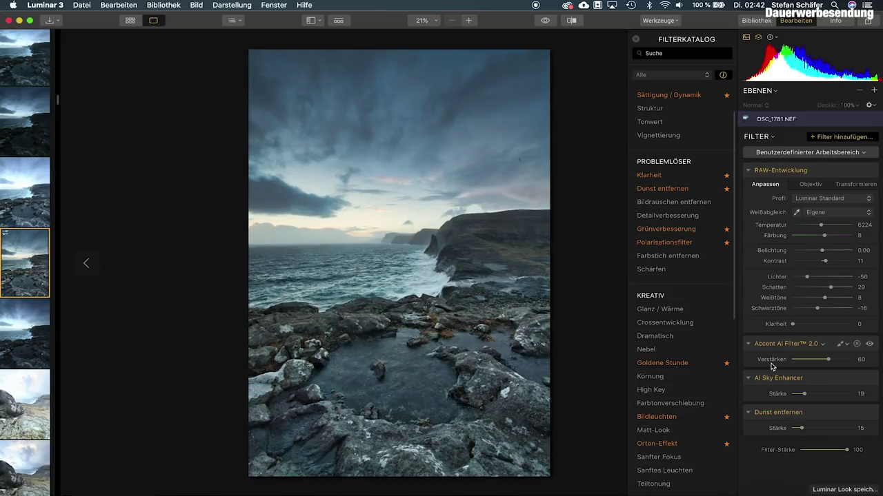
Step: Add an HSL filter, reduce the saturation of Blau and set its Luminanz to -15
scroll(650, 425, "down", 8)
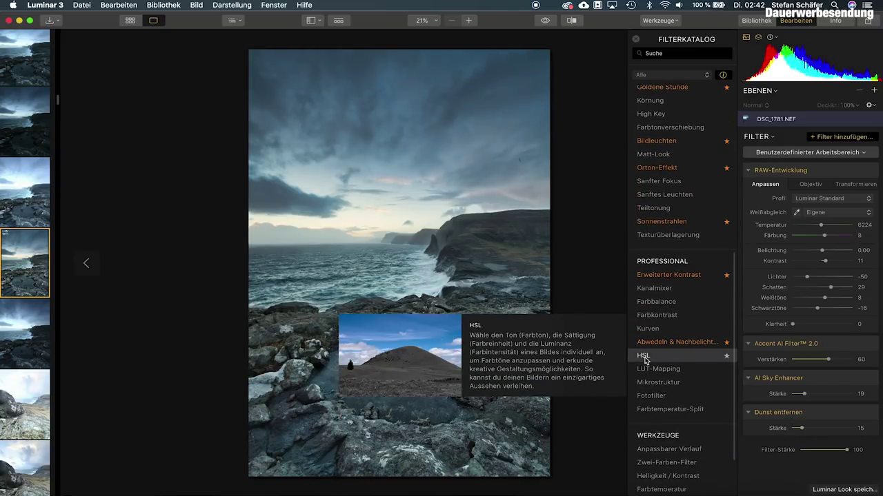
left_click_drag(735, 399, 824, 448)
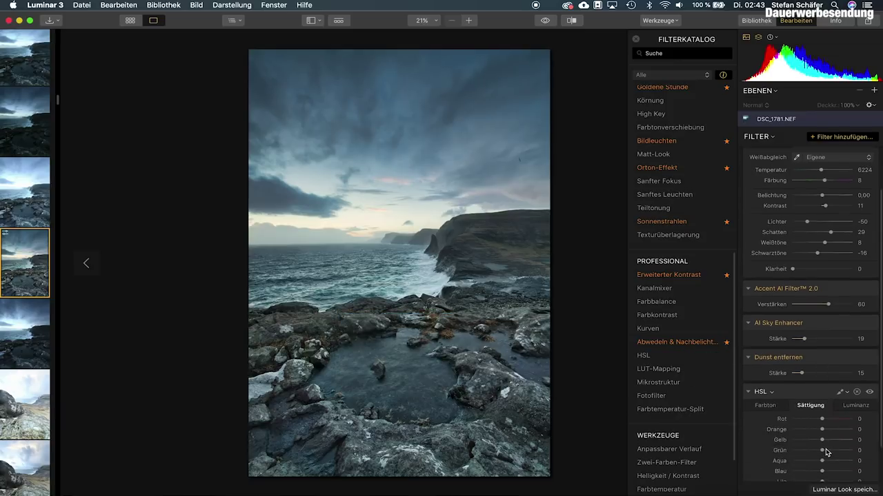
mouse_move(822, 429)
left_mouse_down()
mouse_move(810, 428)
mouse_move(814, 418)
mouse_move(817, 428)
left_mouse_up()
left_click(855, 362)
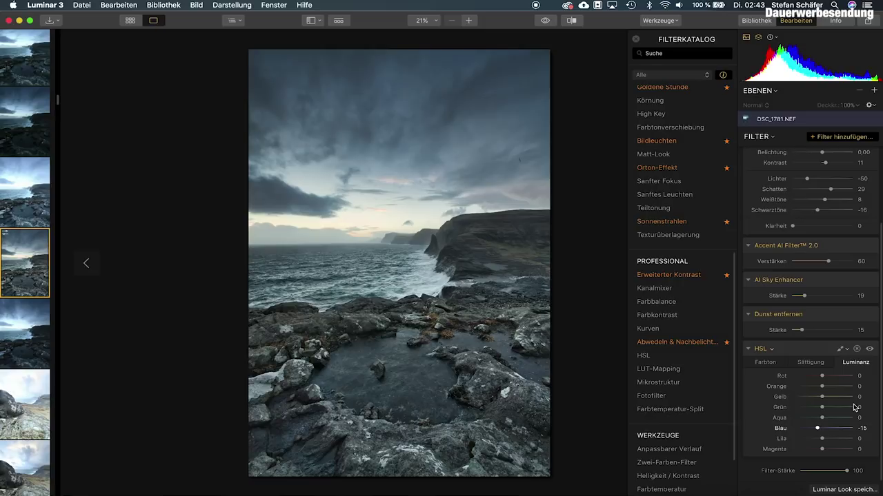
Step: Add a Kurven filter and shape a soft S-curve with a lifted black point, brighter upper midtones and a slightly lowered white point
mouse_move(684, 407)
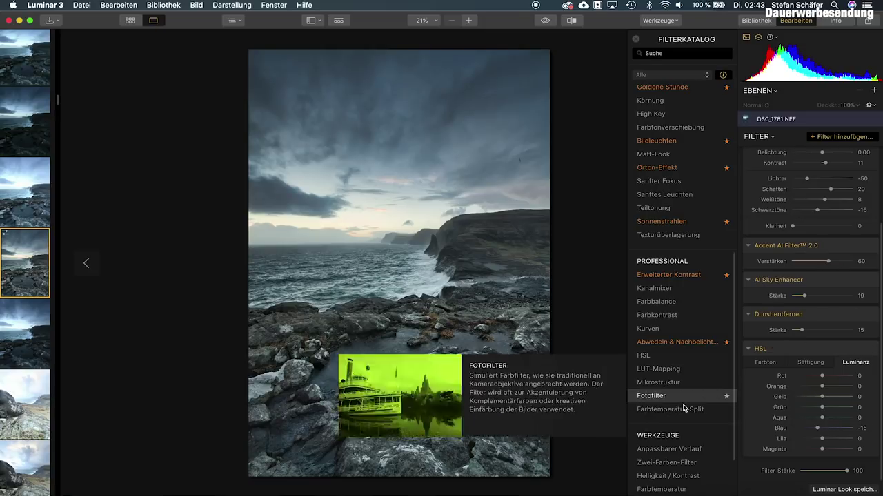
mouse_move(658, 331)
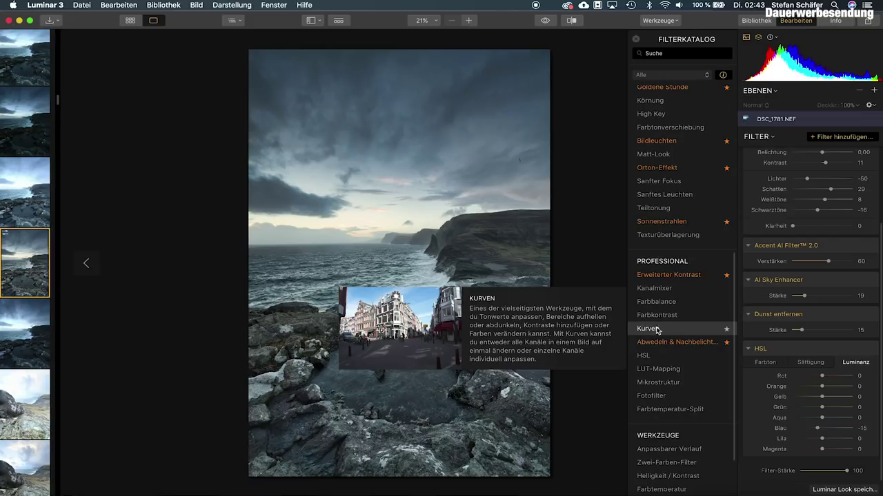
left_click(654, 329)
left_click_drag(757, 445, 773, 428)
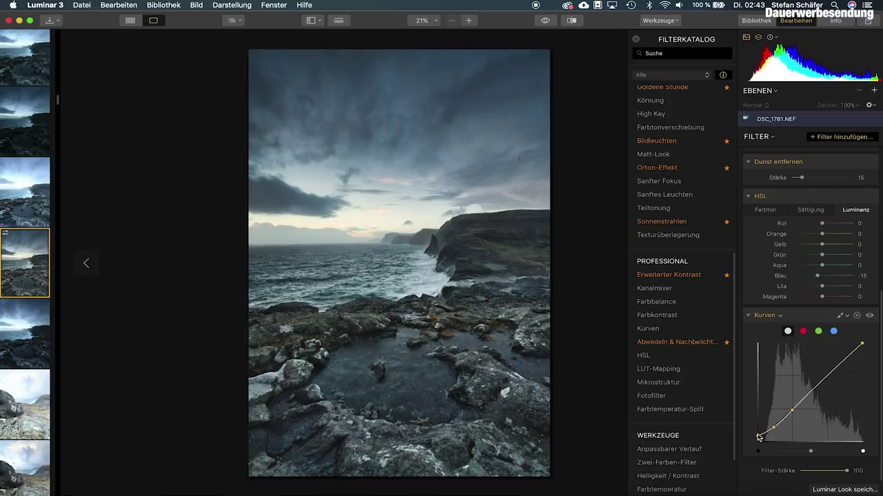
left_click(793, 412)
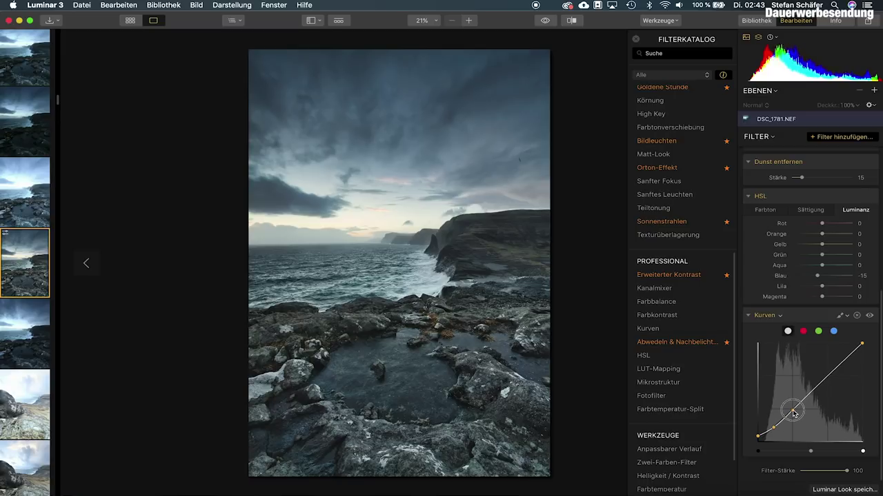
left_click(827, 375)
left_click(826, 373)
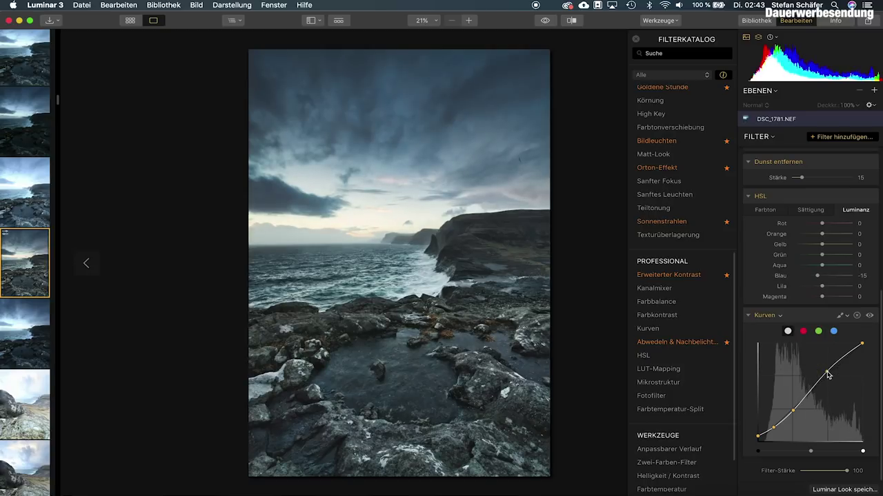
left_click_drag(863, 346, 862, 350)
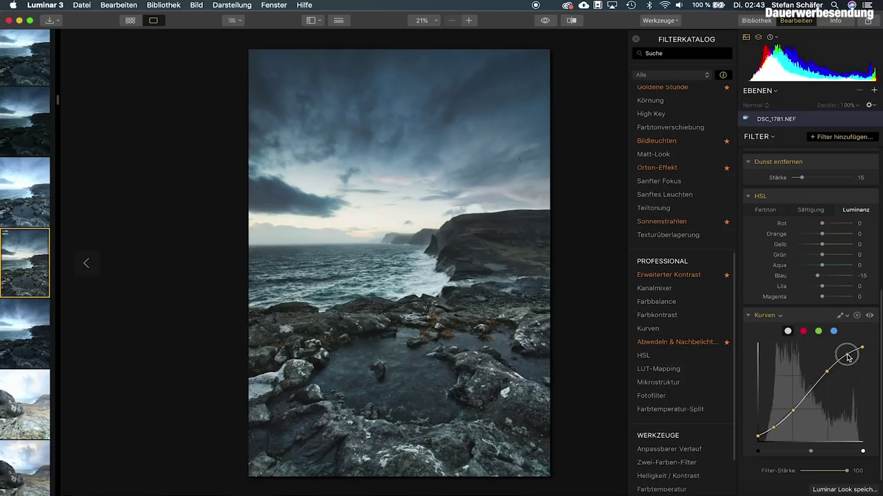
left_click(846, 355)
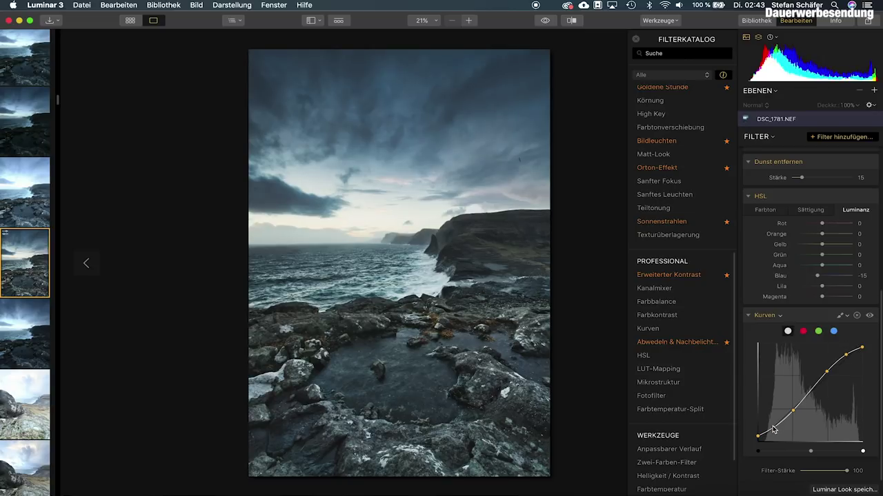
left_click_drag(775, 429, 777, 431)
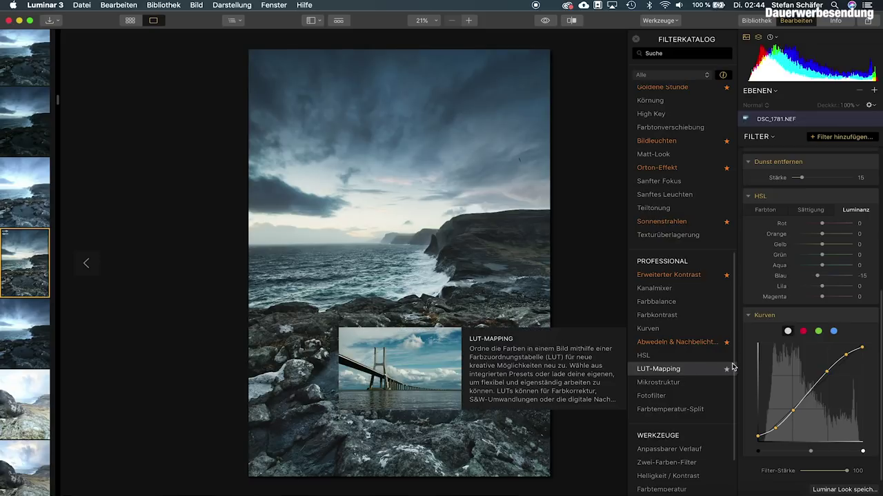
Step: Add Erweiterter Kontrast with Lichter Stärke 15, raise the Mitteltöne and Schatten strengths, and compare the seascape with its original
mouse_move(717, 362)
scroll(703, 345, "up", 2)
left_click(688, 329)
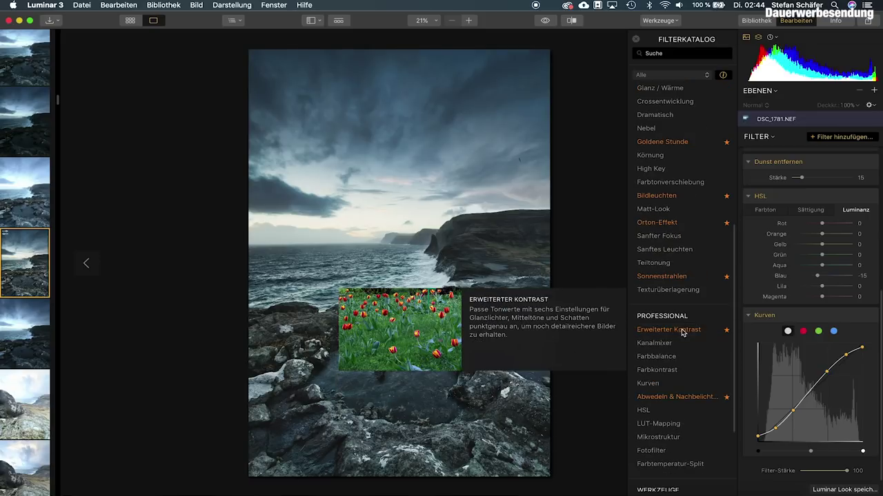
left_click(794, 366)
left_click_drag(793, 365, 801, 365)
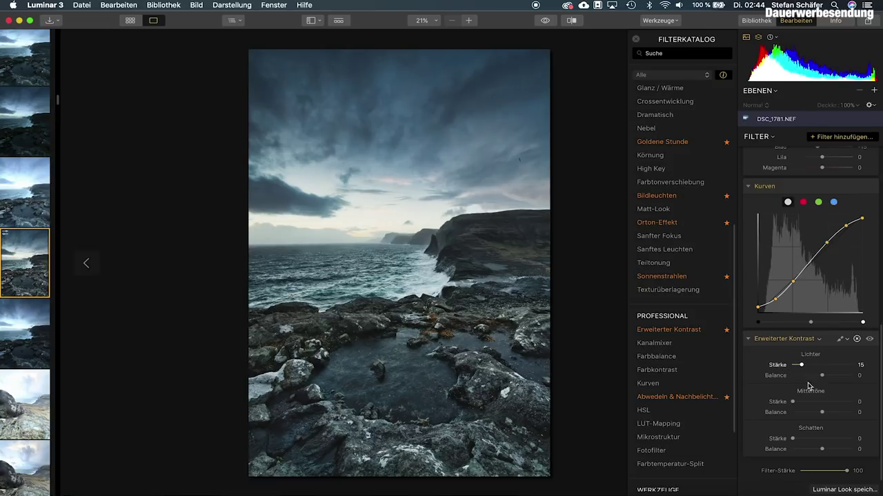
left_click_drag(794, 402, 803, 402)
left_click_drag(793, 438, 836, 414)
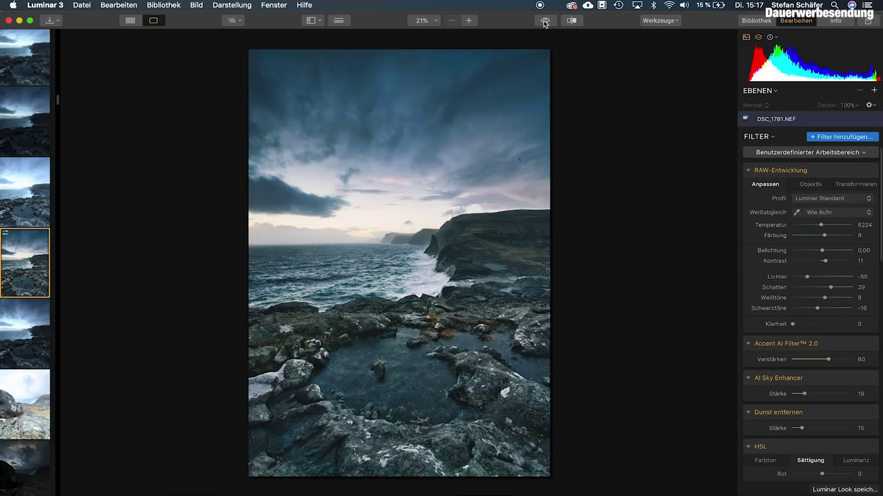
left_click_drag(545, 22, 545, 23)
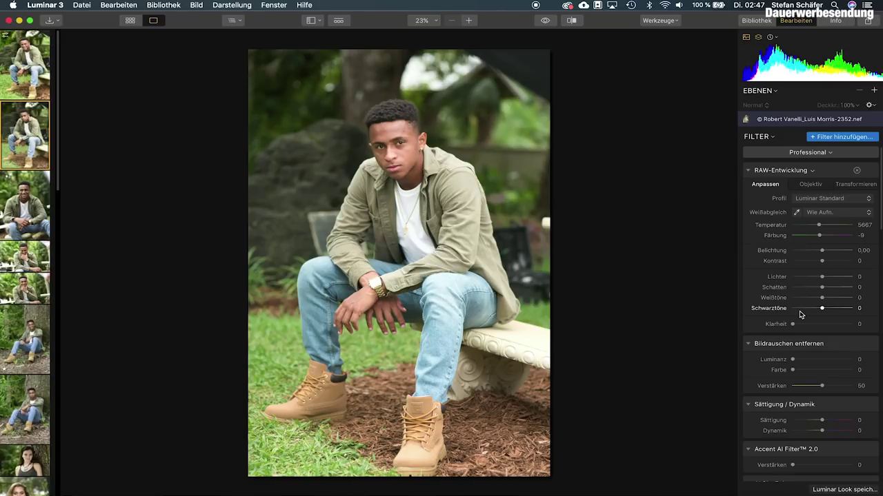
Step: Set Verstärken of the Accent AI Filter 2.0 to 100 on the portrait of the seated man
scroll(799, 310, "down", 2)
scroll(799, 315, "down", 6)
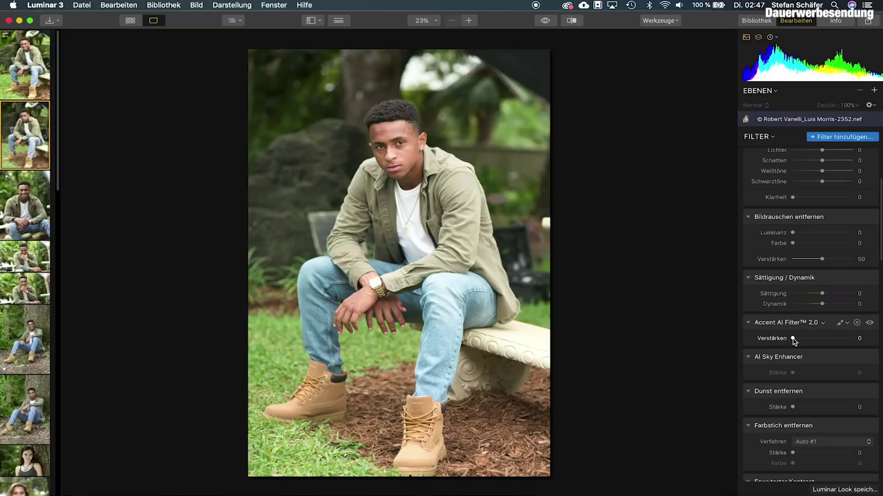
left_click(793, 339)
left_click_drag(793, 340, 859, 347)
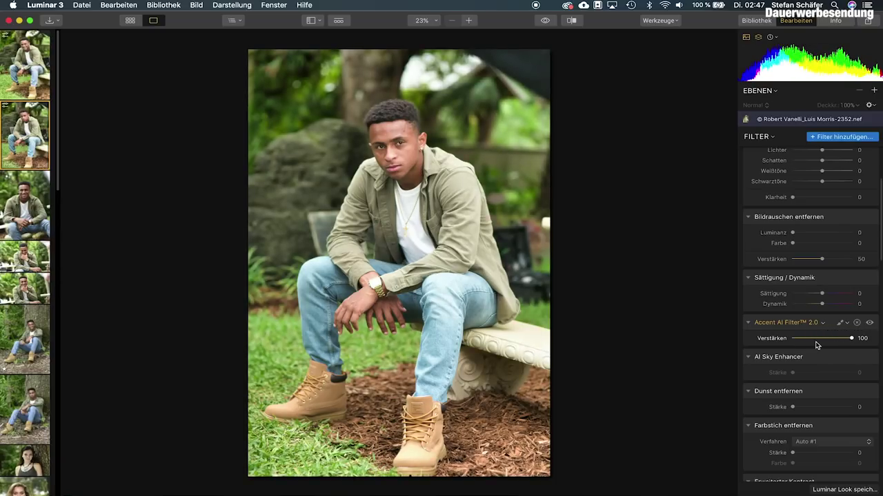
Step: Compare the portrait repeatedly with its unedited original to examine the effect of the Accent AI Filter
left_click(545, 21)
left_click(545, 21)
left_click(545, 21)
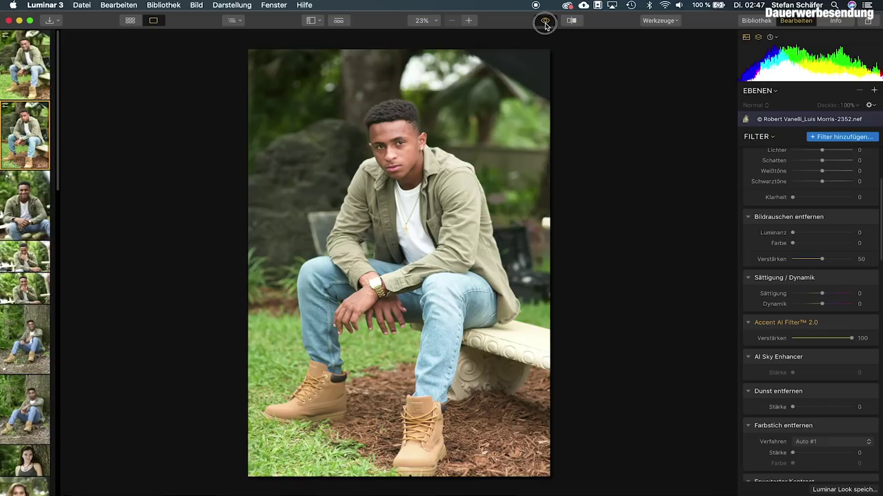
left_click(545, 21)
left_click(545, 21)
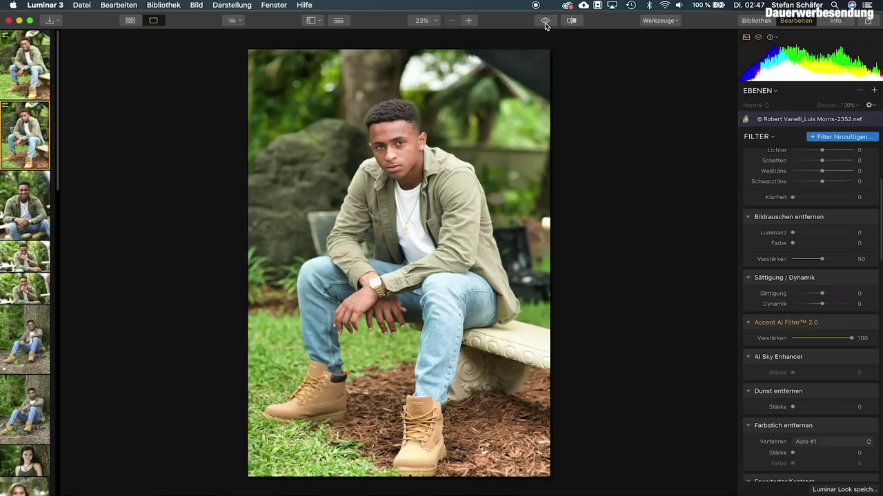
left_click(545, 22)
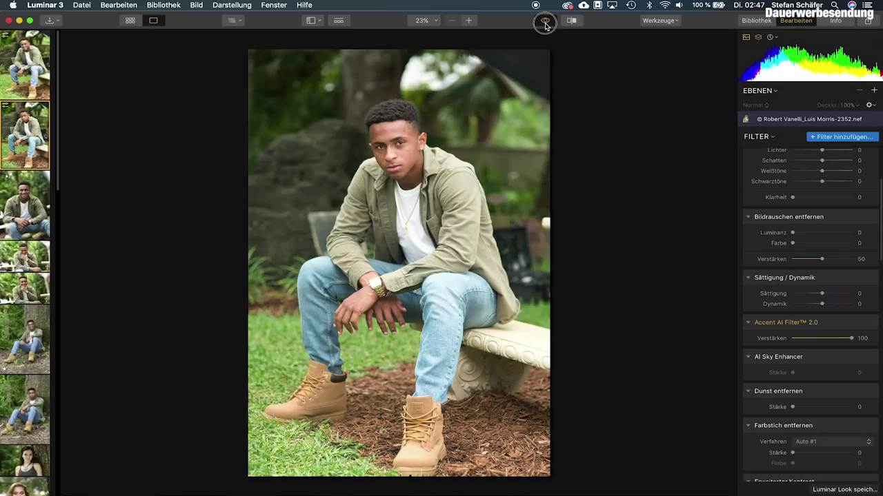
left_click(544, 21)
left_click(544, 22)
left_click(545, 21)
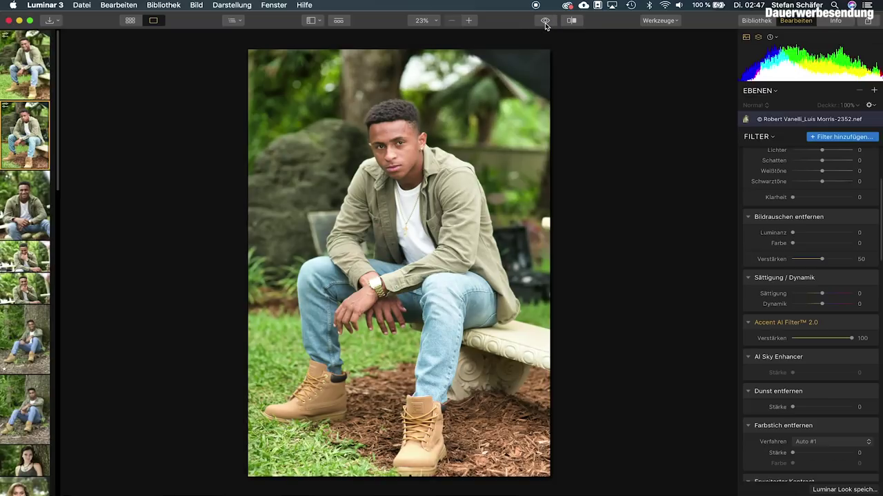